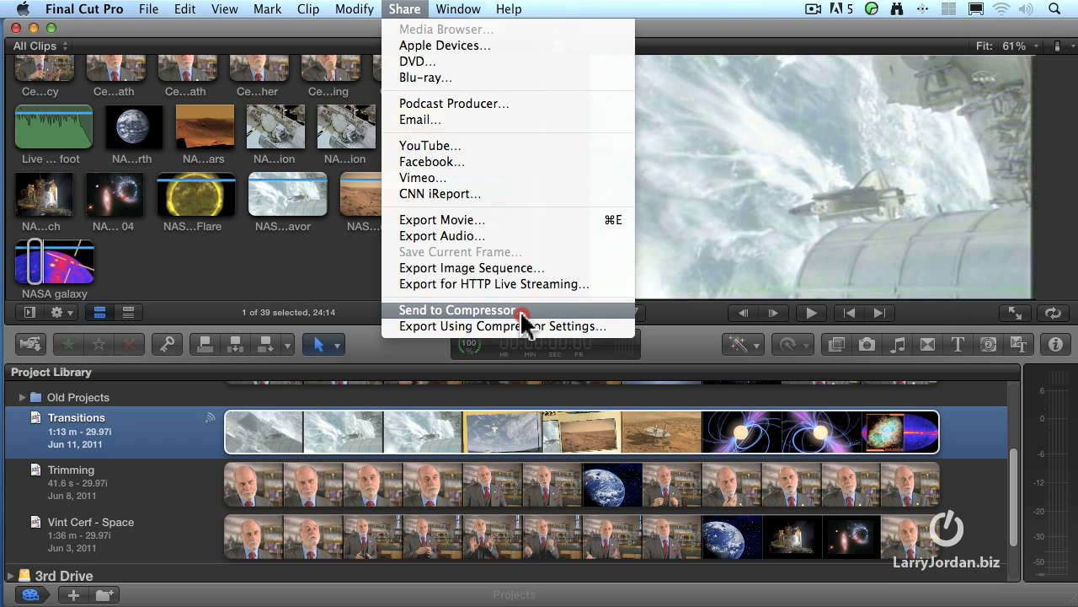
# Step: Open Share > Apple Devices and compare the iPhone, iPad, Apple TV and Mac & PC export sizes
pyautogui.click(494, 51)
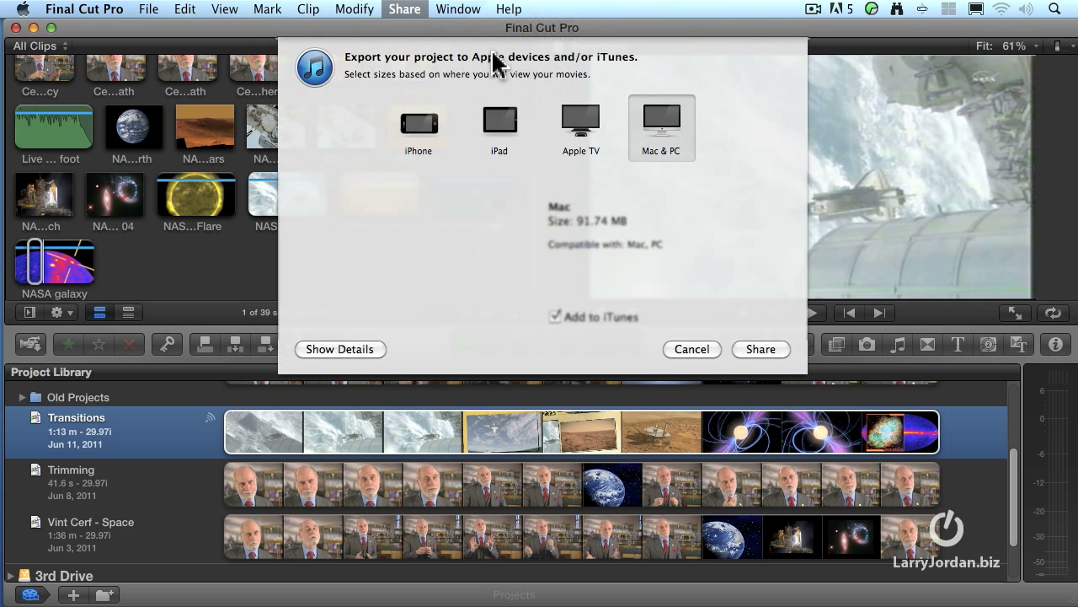
pyautogui.click(426, 127)
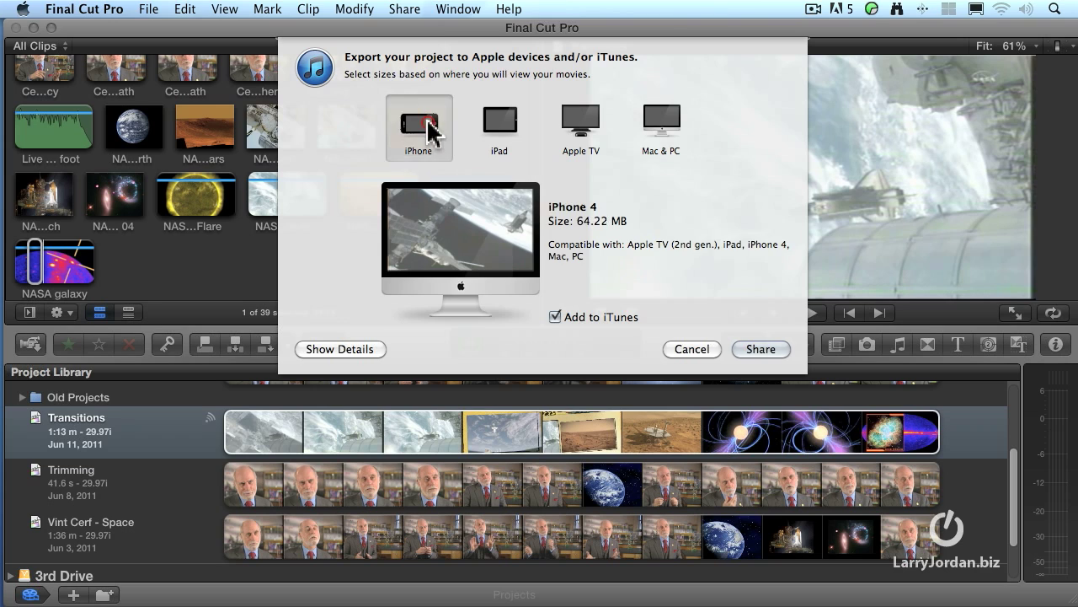
pyautogui.click(487, 125)
pyautogui.click(581, 125)
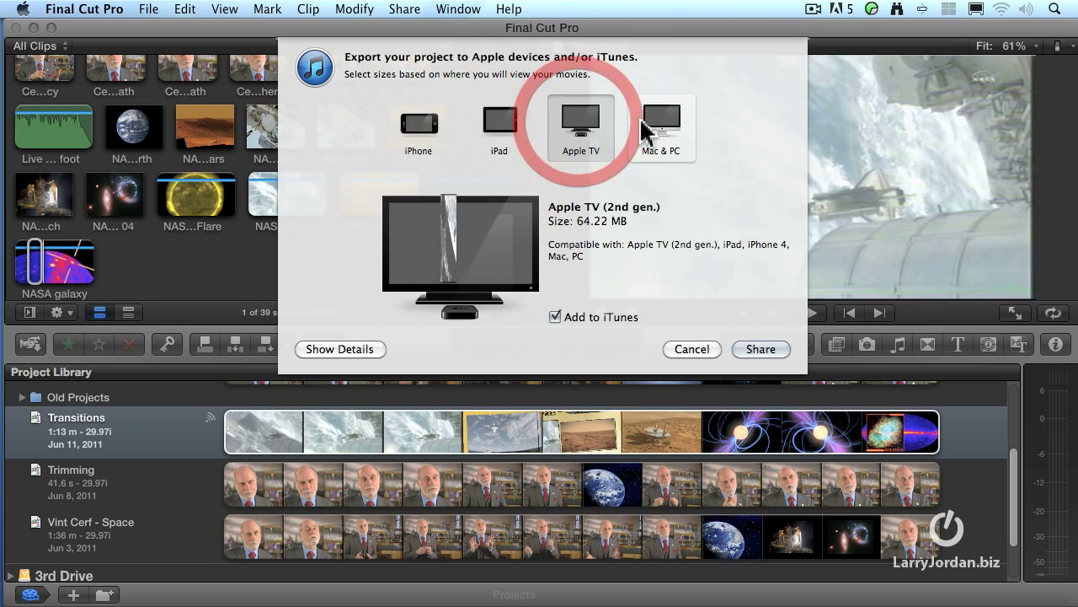
pyautogui.click(643, 124)
pyautogui.click(419, 125)
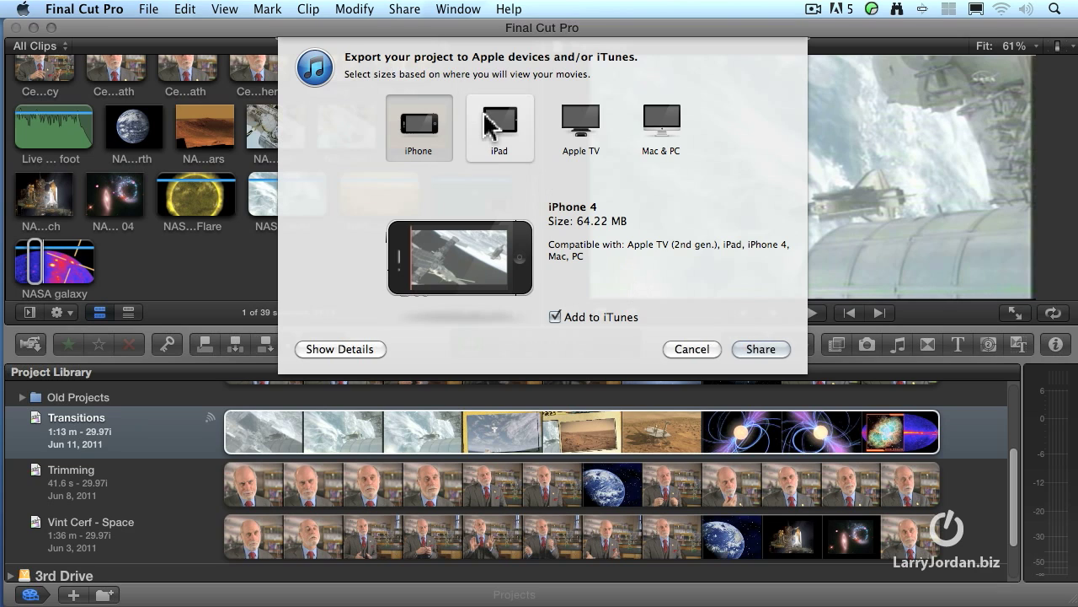
# Step: Choose the Apple TV (64.22 MB) size and reveal the detailed export options
pyautogui.click(497, 124)
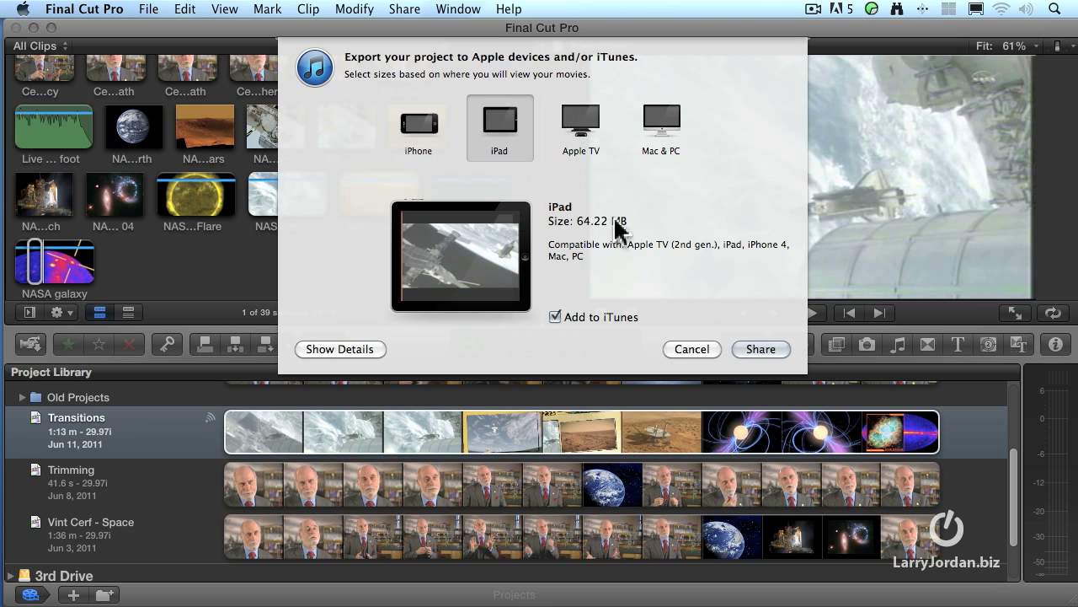
pyautogui.click(566, 116)
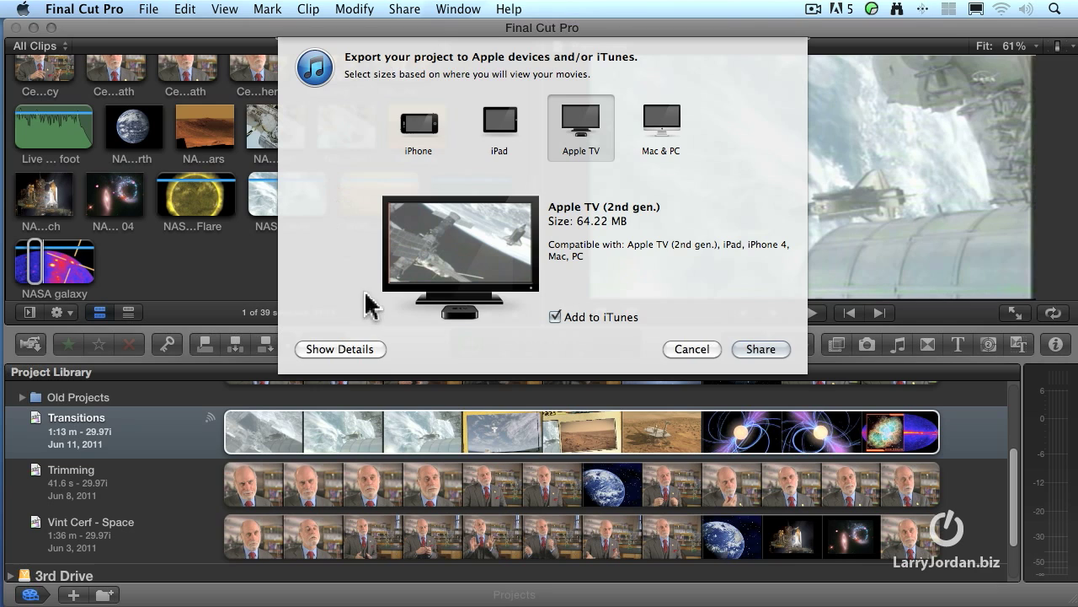
pyautogui.click(371, 352)
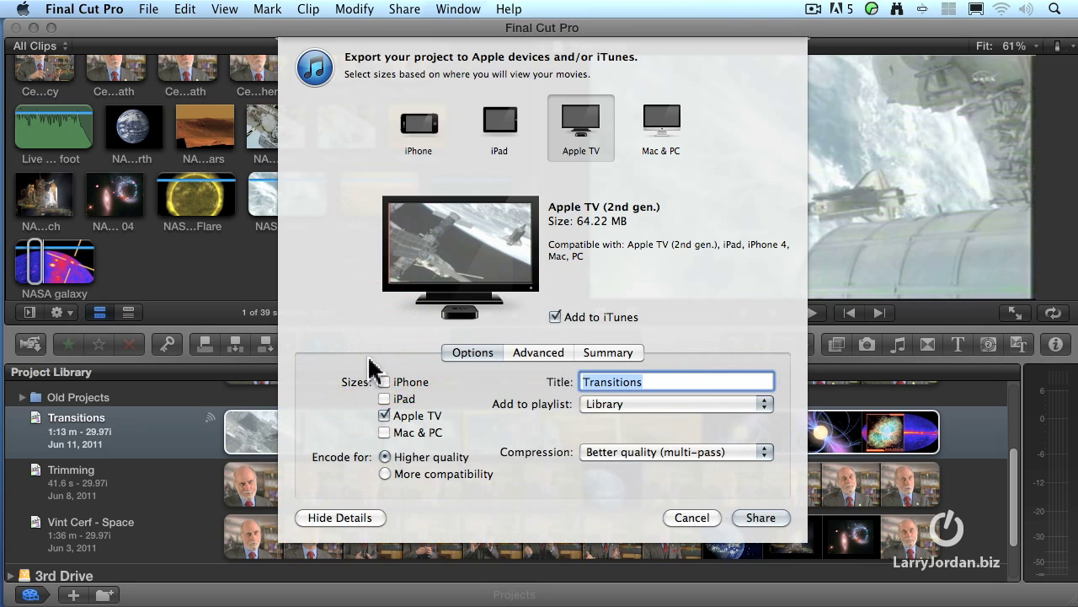
# Step: Add iPhone and iPad sizes and set encoding to More compatibility
pyautogui.click(393, 383)
pyautogui.click(393, 398)
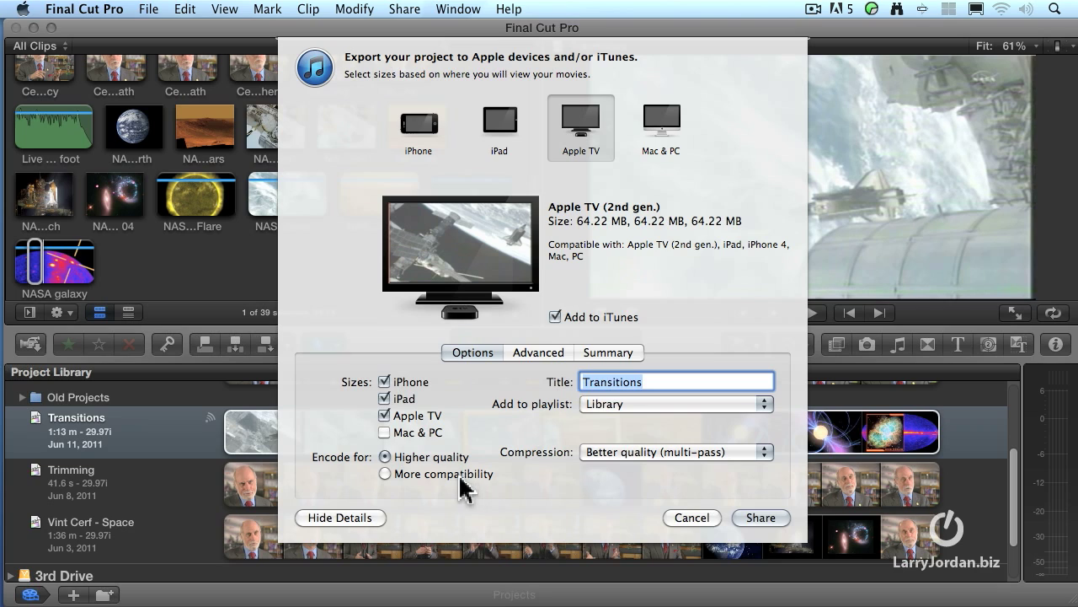
pyautogui.click(385, 474)
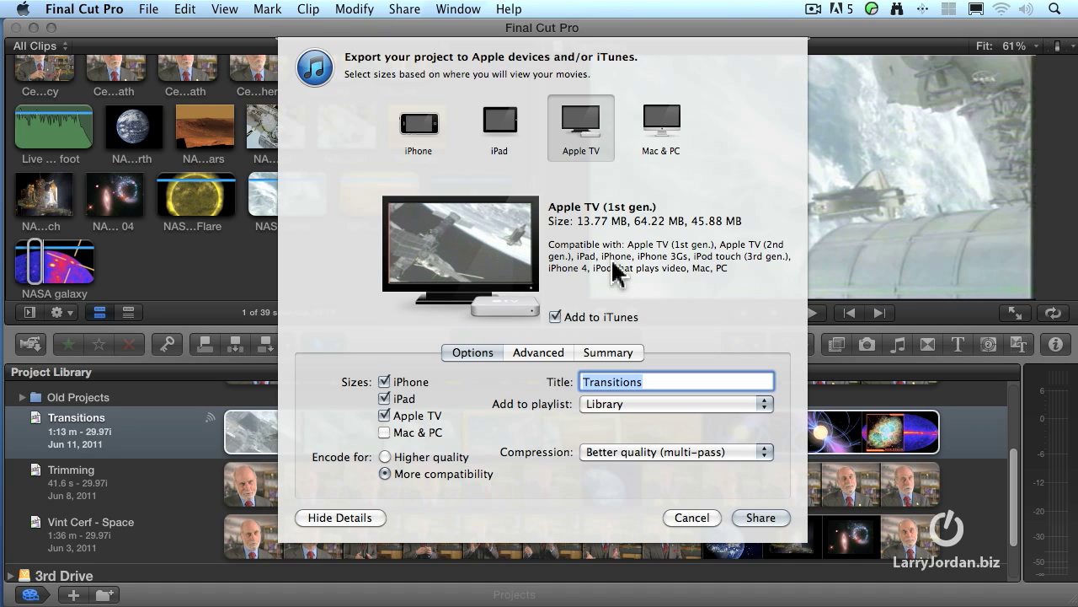
# Step: Keep Better quality (multi-pass) compression, share Transitions, and bring up Share Monitor
pyautogui.click(742, 454)
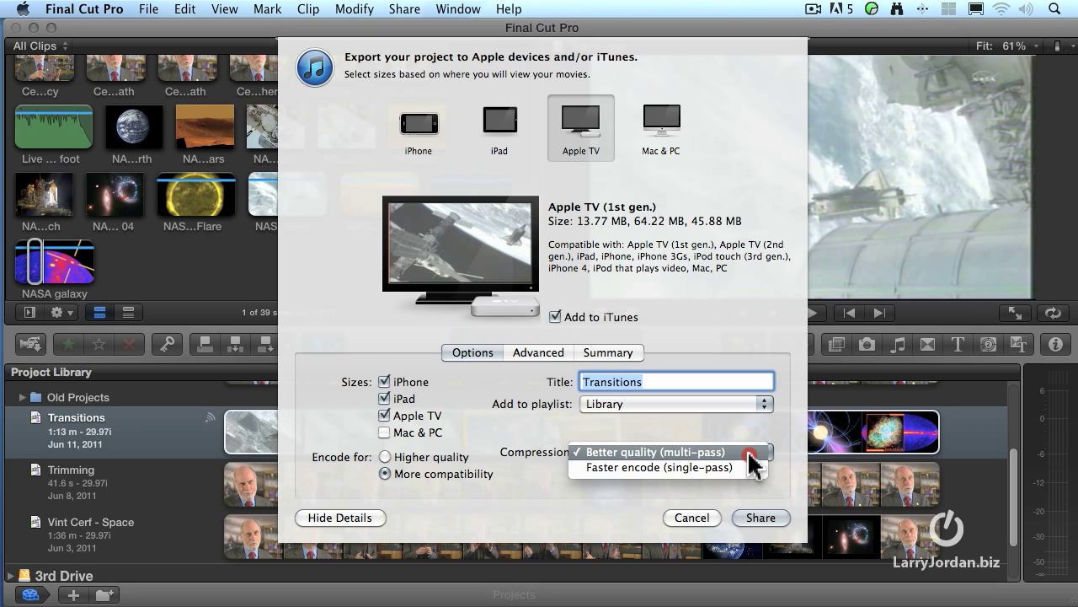
pyautogui.moveTo(749, 455); pyautogui.dragTo(750, 476)
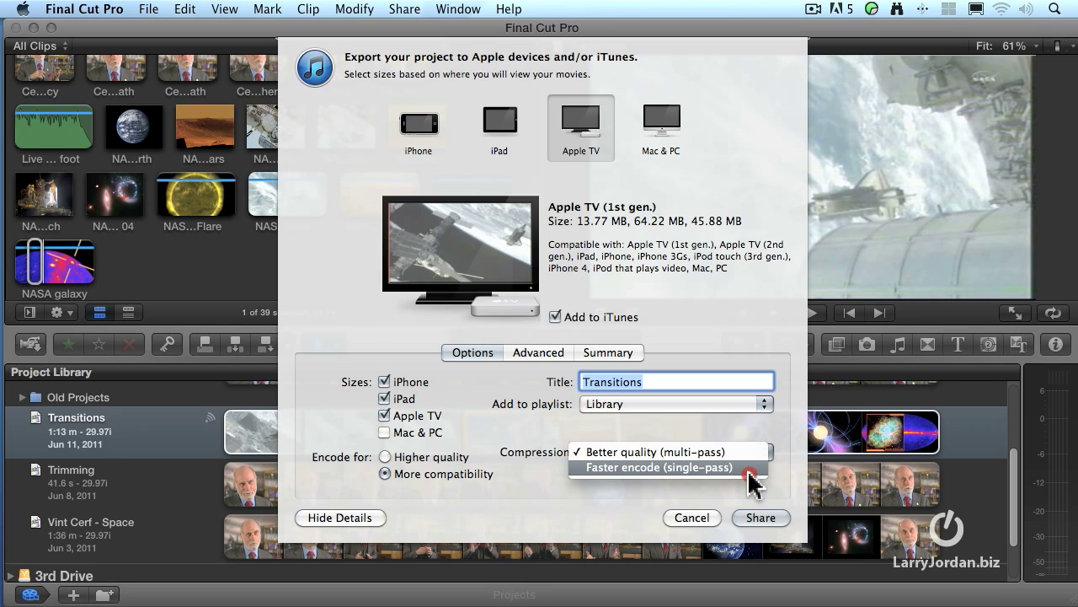
pyautogui.moveTo(749, 474); pyautogui.dragTo(749, 453)
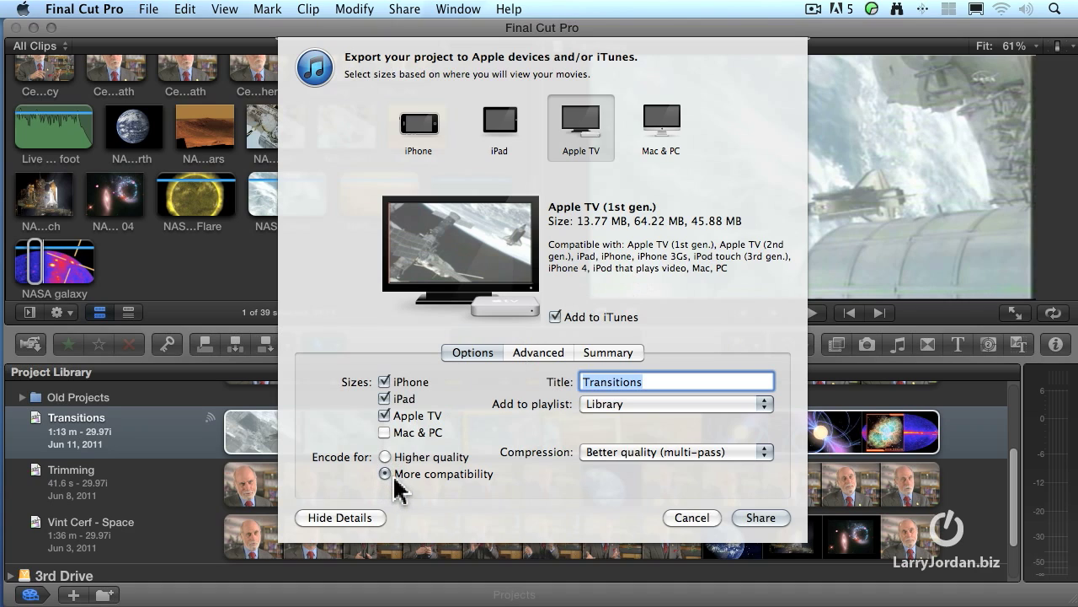
pyautogui.click(761, 519)
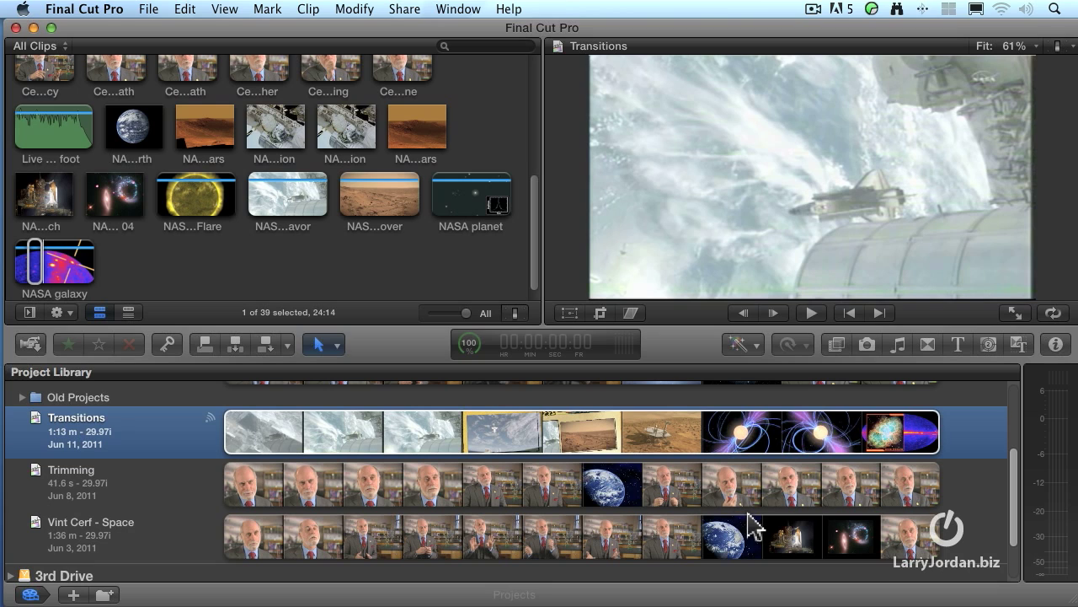
pyautogui.click(18, 520)
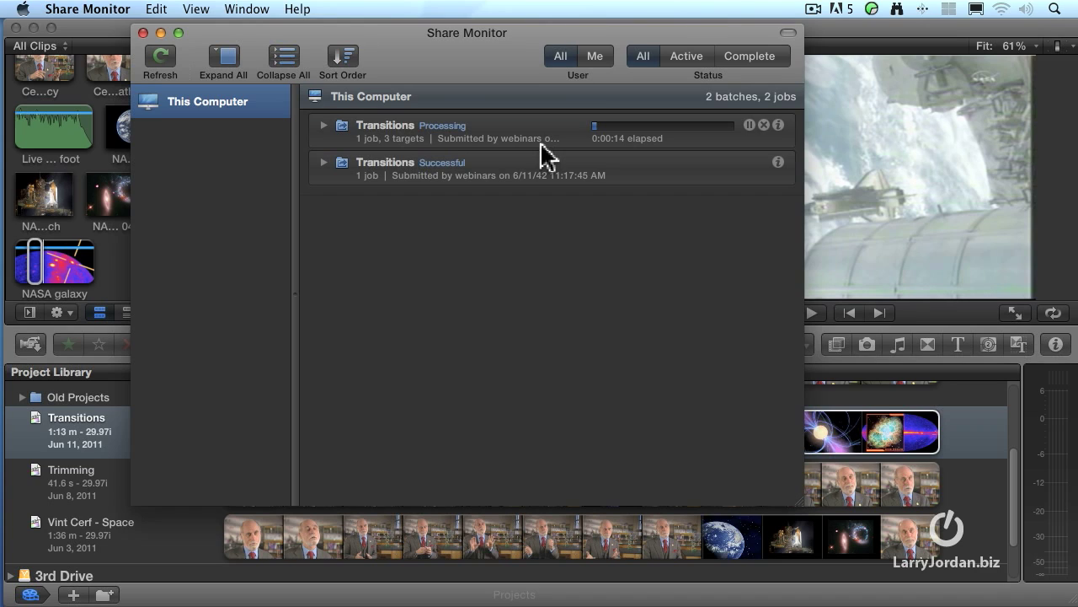
# Step: Expand the processing batch and view, then dismiss, the Transitions job details
pyautogui.click(322, 126)
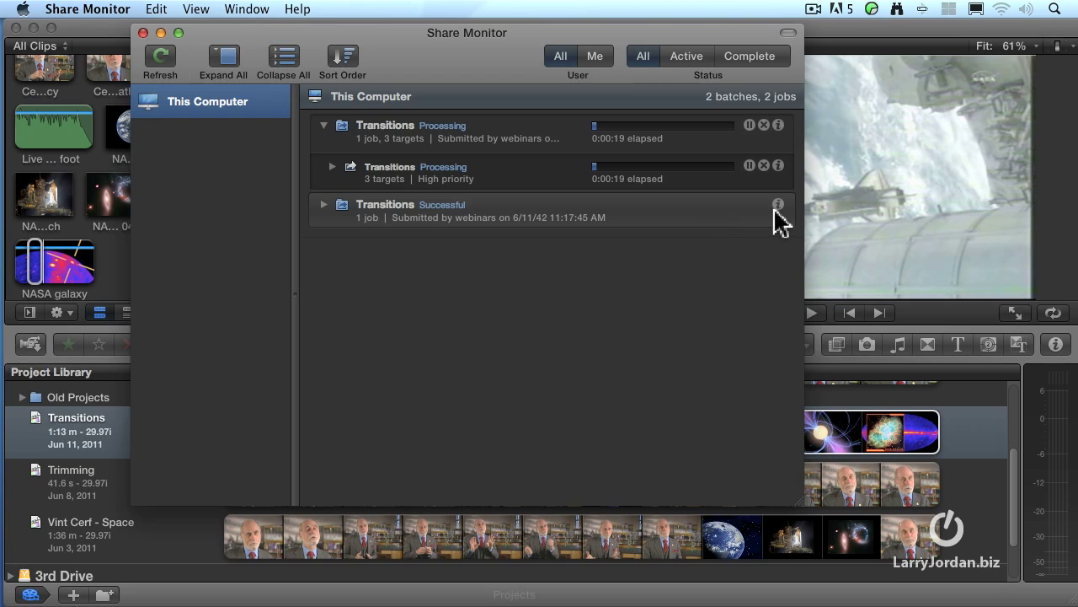
pyautogui.click(778, 166)
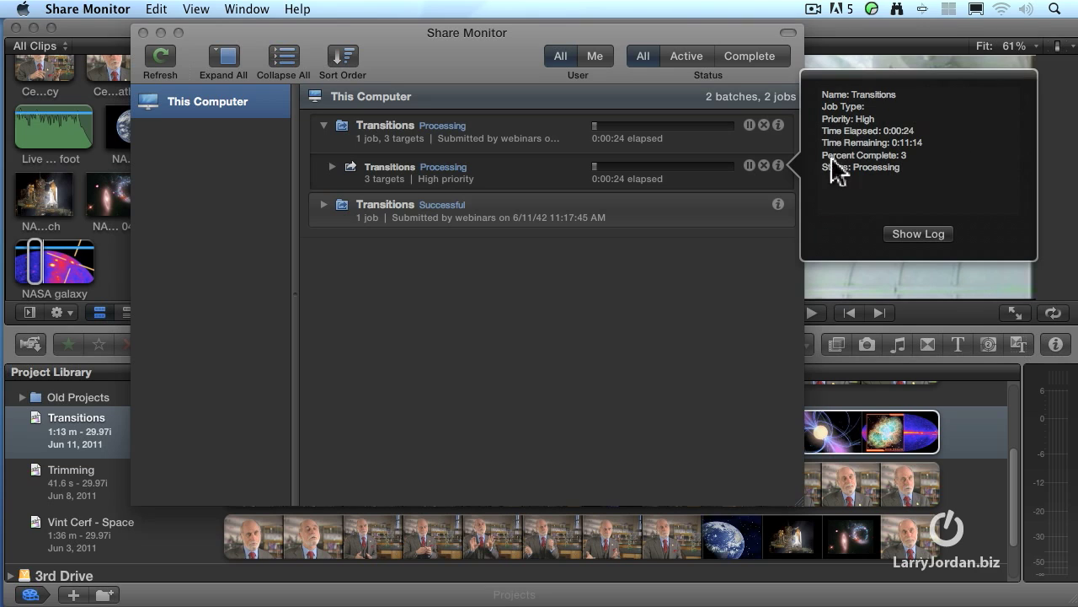
pyautogui.click(706, 249)
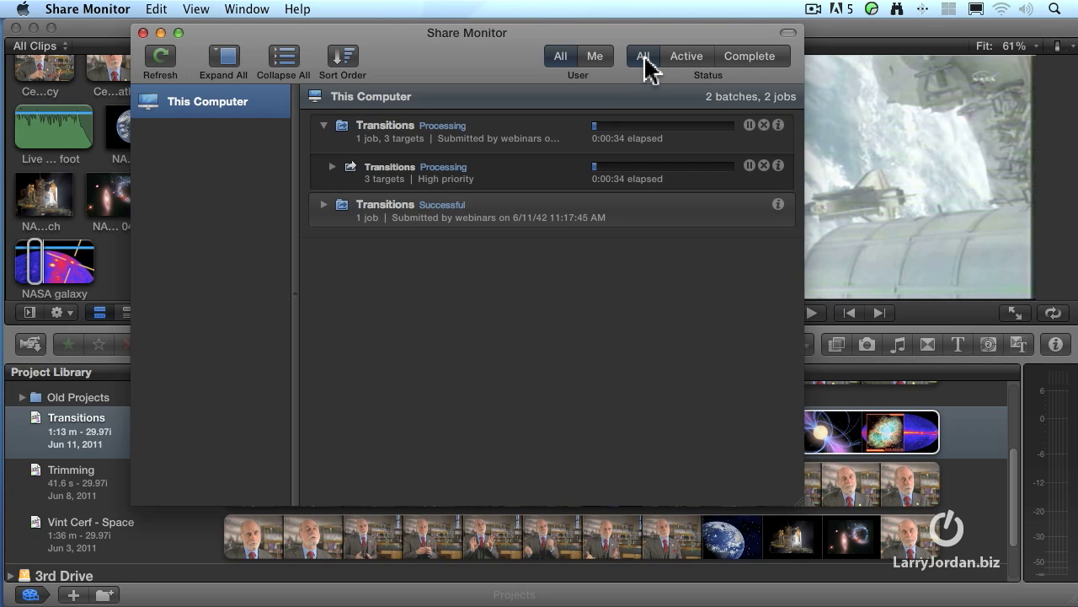
# Step: Filter Share Monitor by Active and Complete jobs, then hide it
pyautogui.click(689, 71)
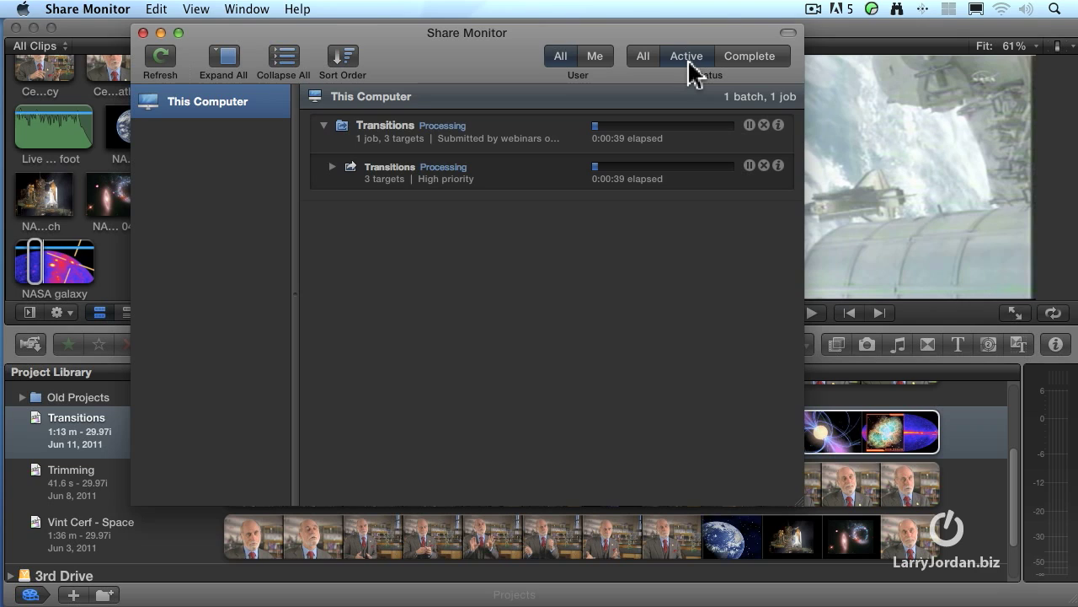
pyautogui.click(740, 67)
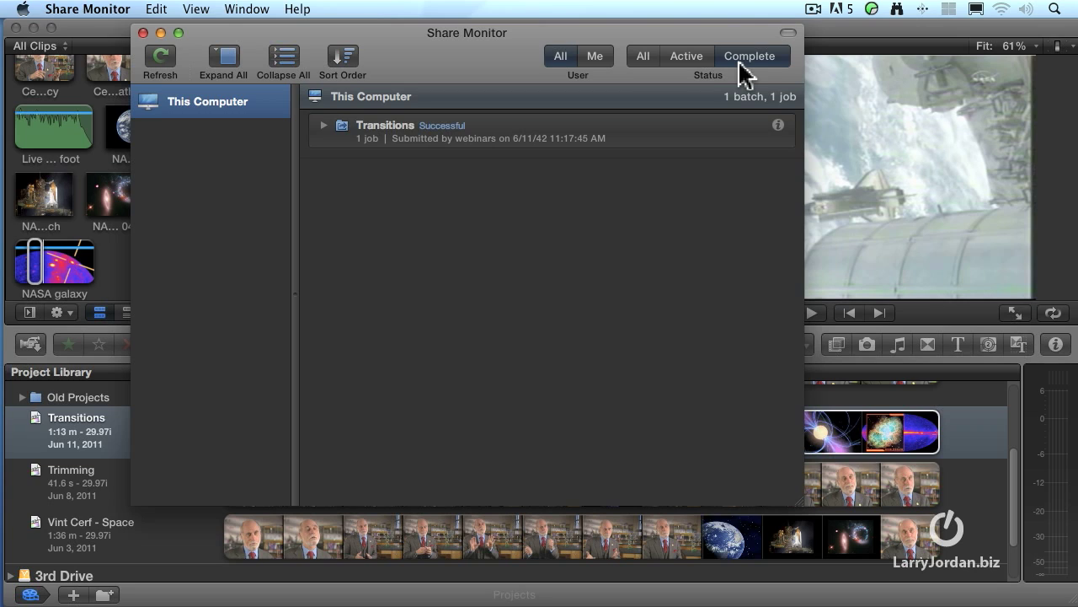
pyautogui.click(691, 59)
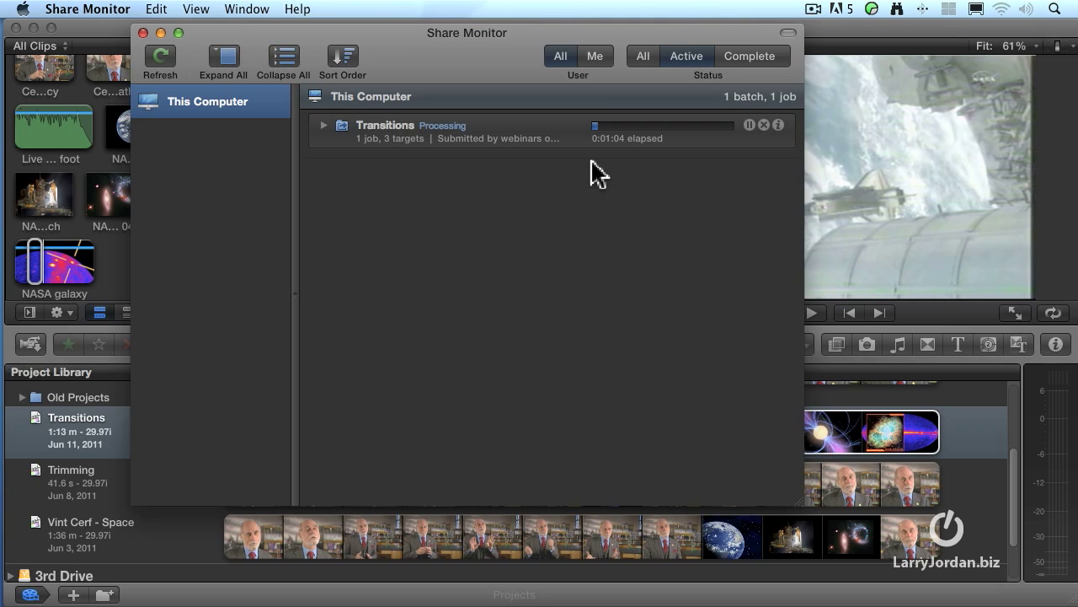
pyautogui.press('super+Tab')
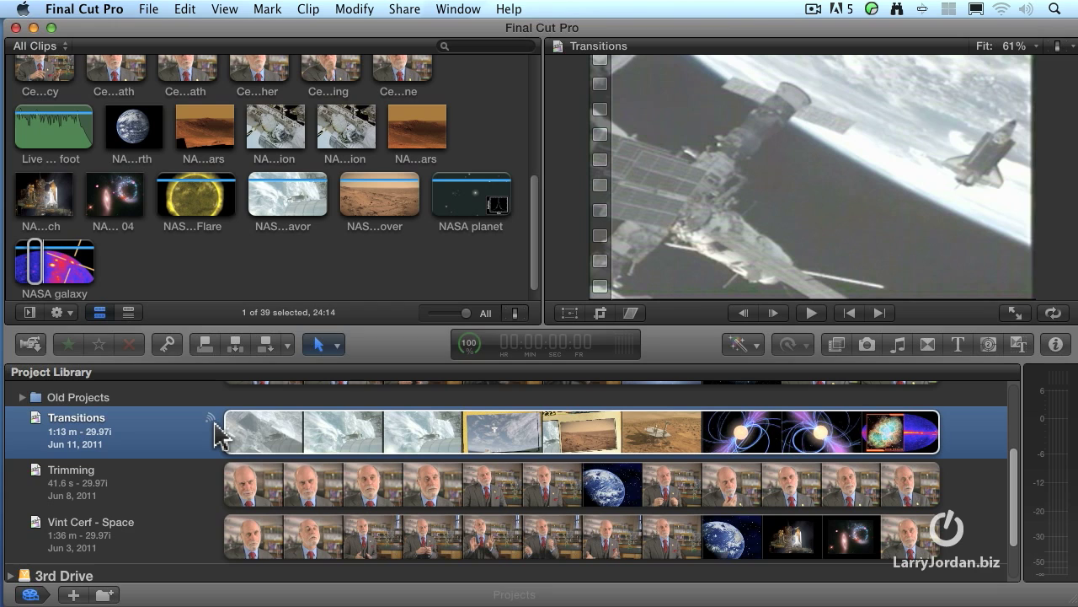
# Step: Open Transitions, return to the Project Library, and view its June 11, 2011 email share history
pyautogui.scroll(2, 213, 433)
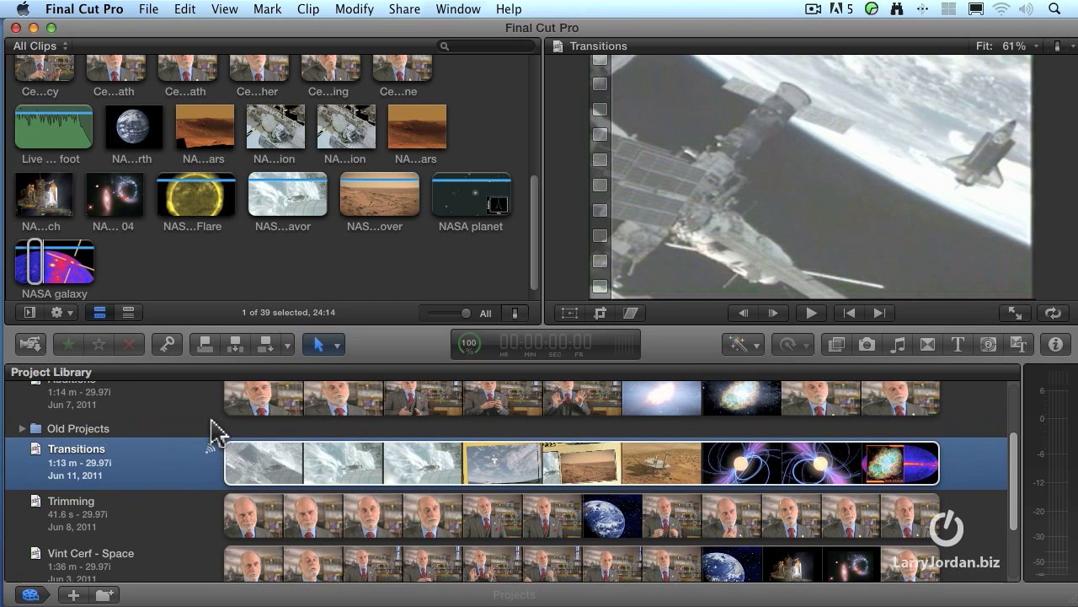
pyautogui.doubleClick(193, 472)
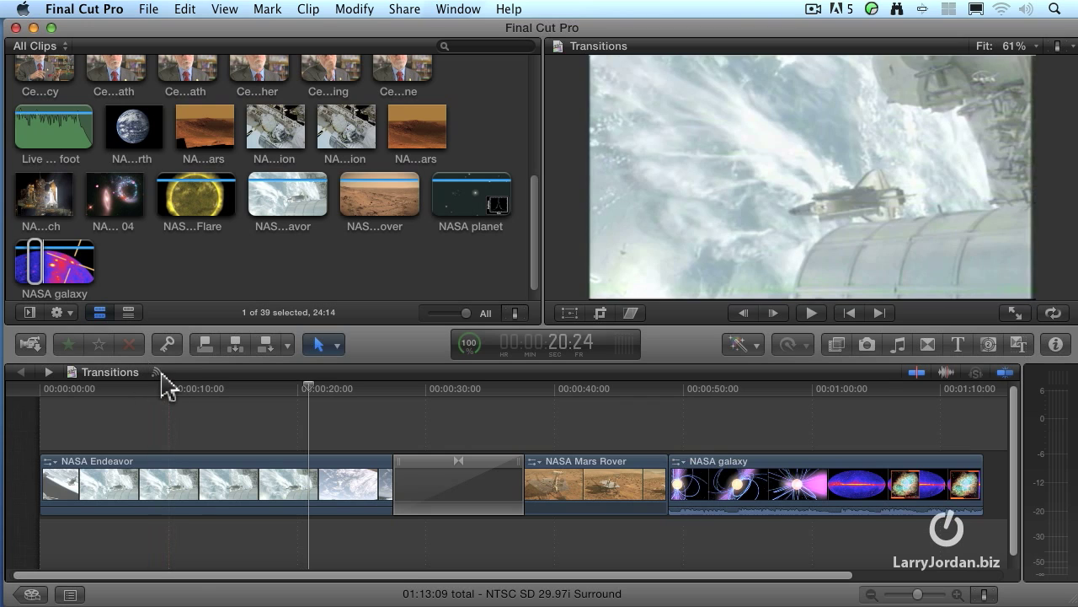
pyautogui.click(155, 373)
pyautogui.click(158, 376)
pyautogui.click(32, 594)
pyautogui.click(210, 450)
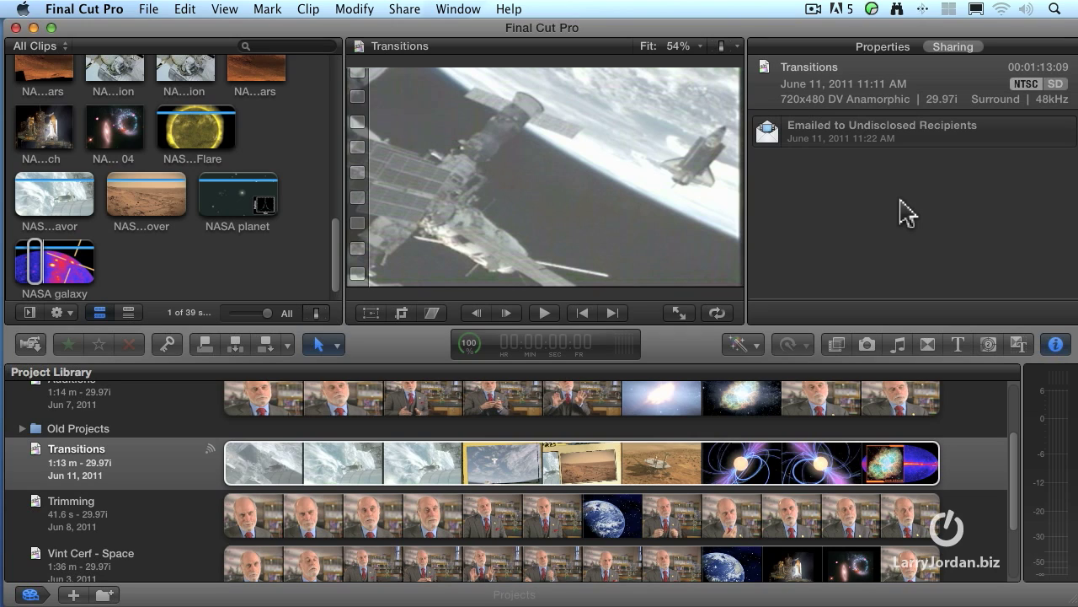
# Step: Select Transitions, preview a frame, and toggle its properties and sharing details off and on
pyautogui.click(206, 455)
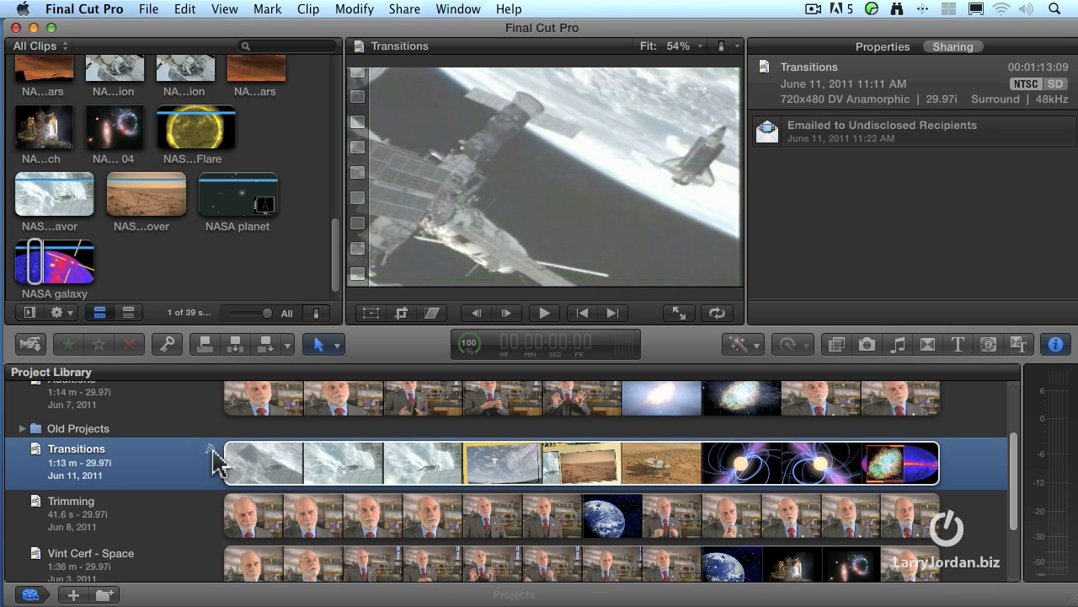
pyautogui.click(305, 465)
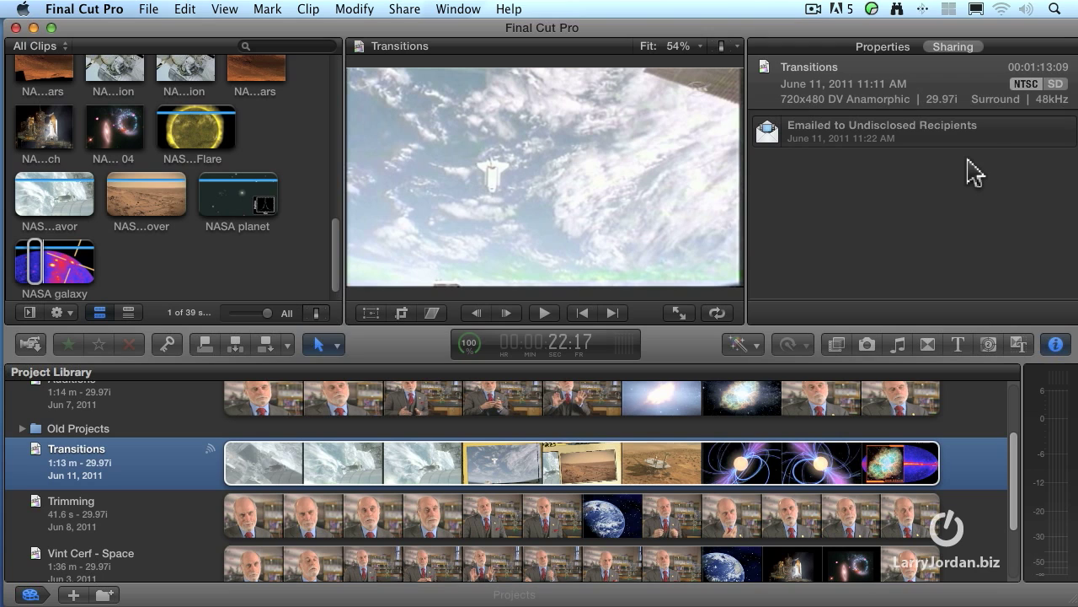
pyautogui.click(1056, 343)
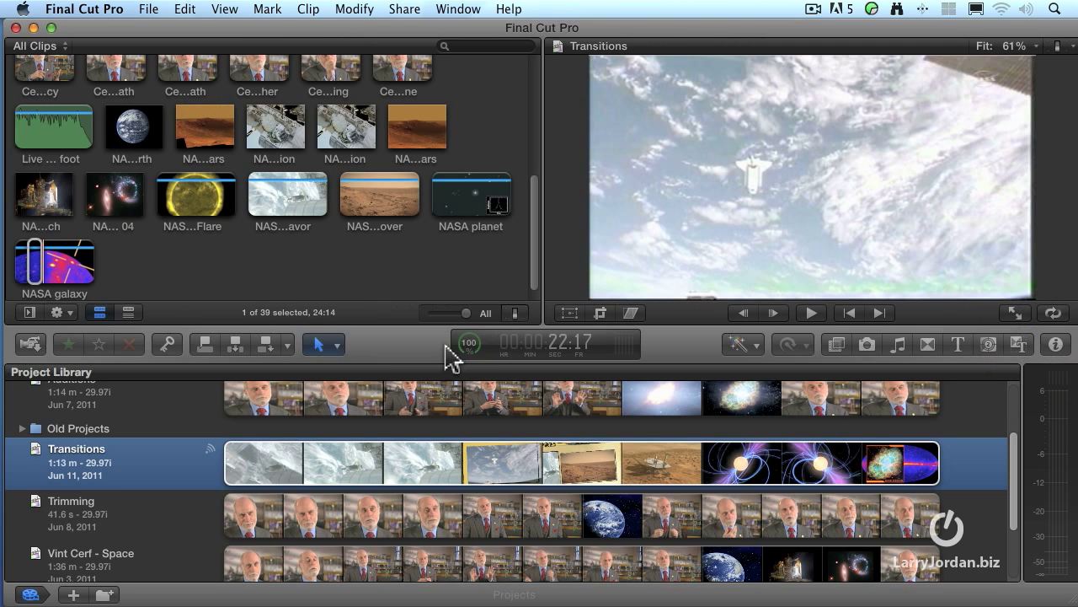
pyautogui.press('super+4')
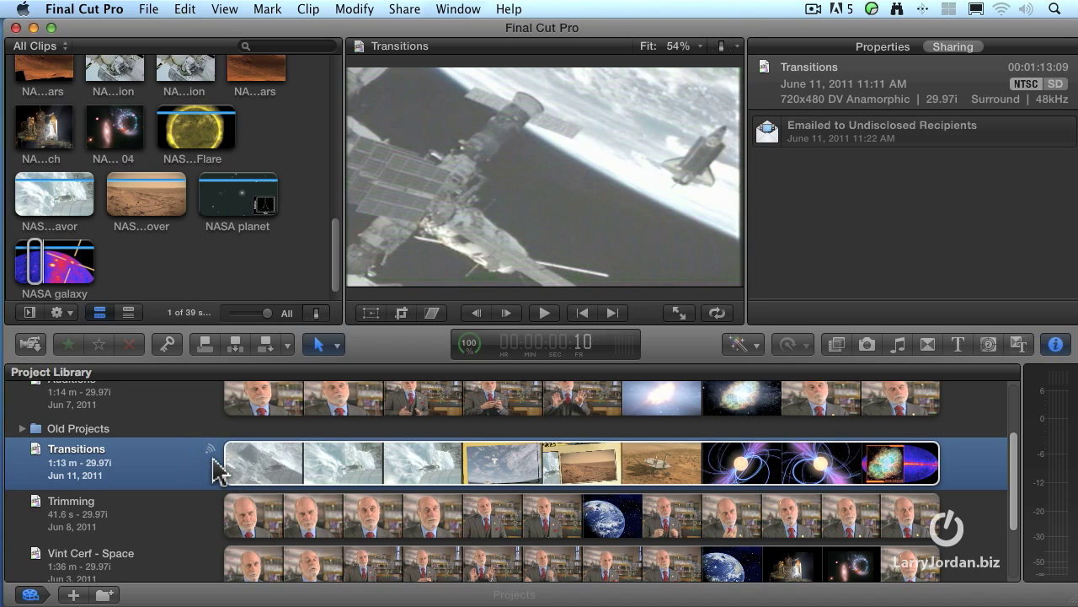
# Step: Delete the NASA Endeavor–NASA Mars Rover transition, then reselect Transitions in the Project Library
pyautogui.doubleClick(184, 472)
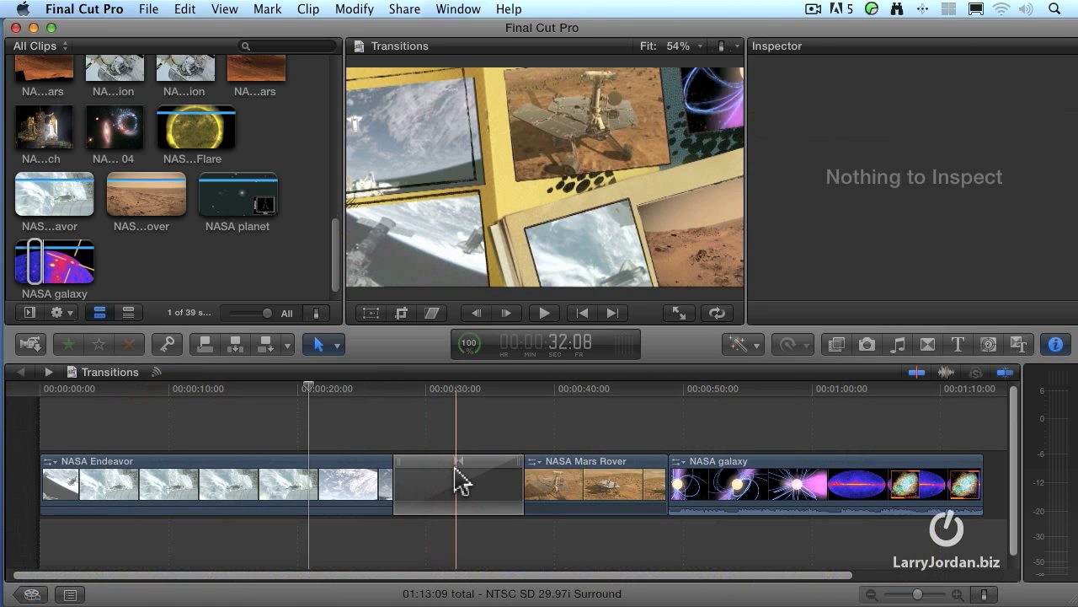
pyautogui.click(462, 482)
pyautogui.press('Delete')
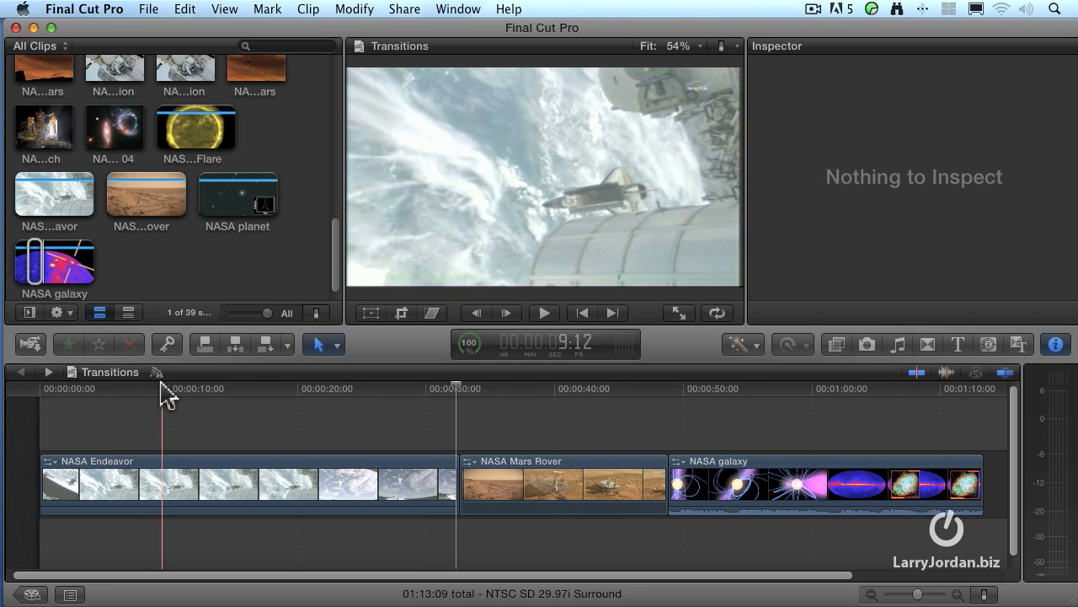
pyautogui.hscroll(1, 167, 396)
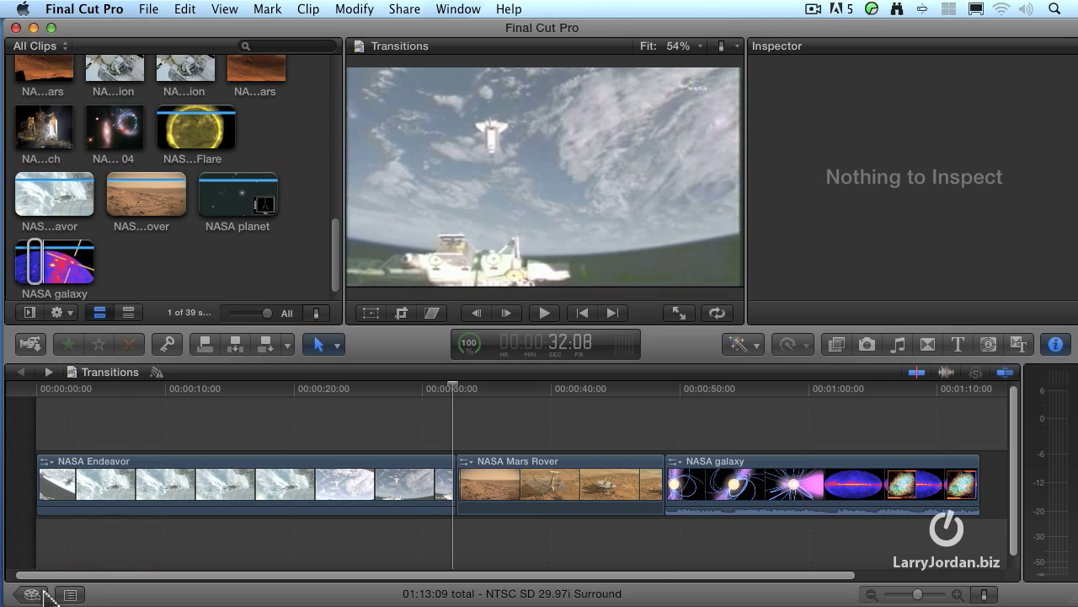
pyautogui.click(33, 594)
pyautogui.click(202, 472)
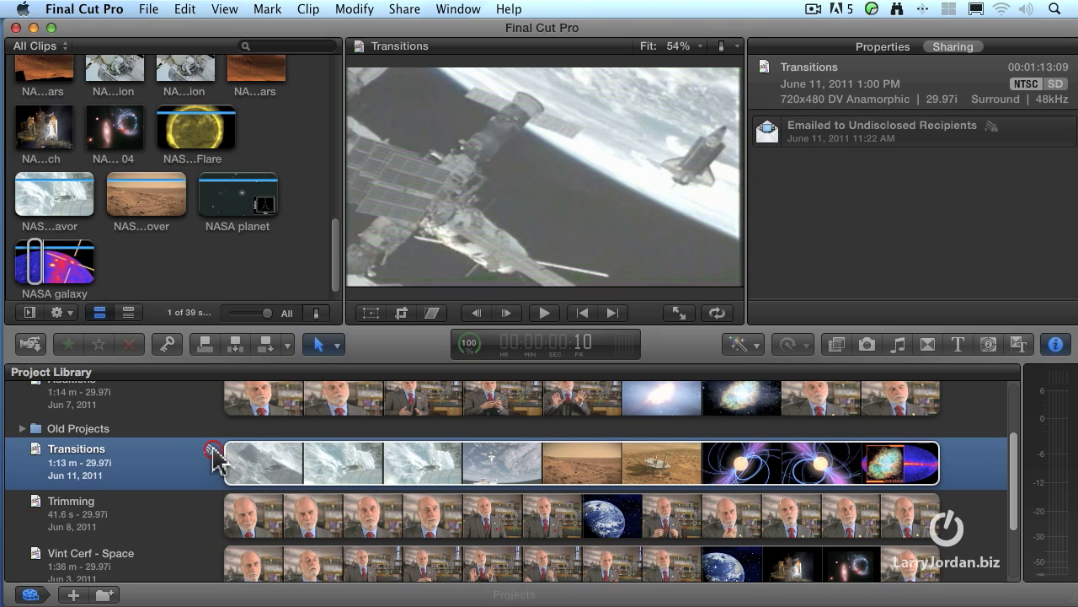
pyautogui.click(217, 454)
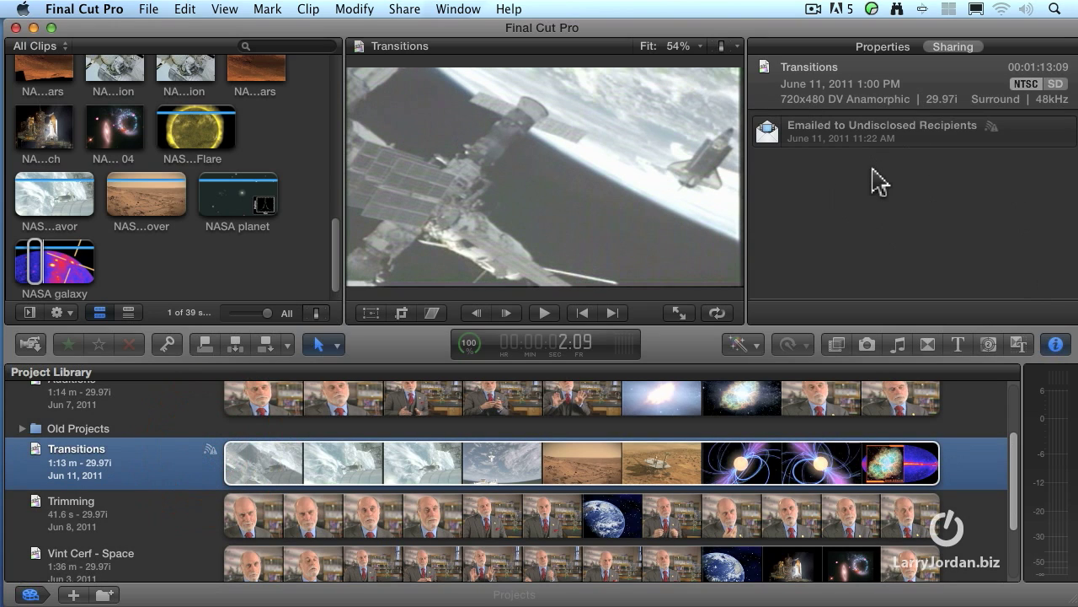